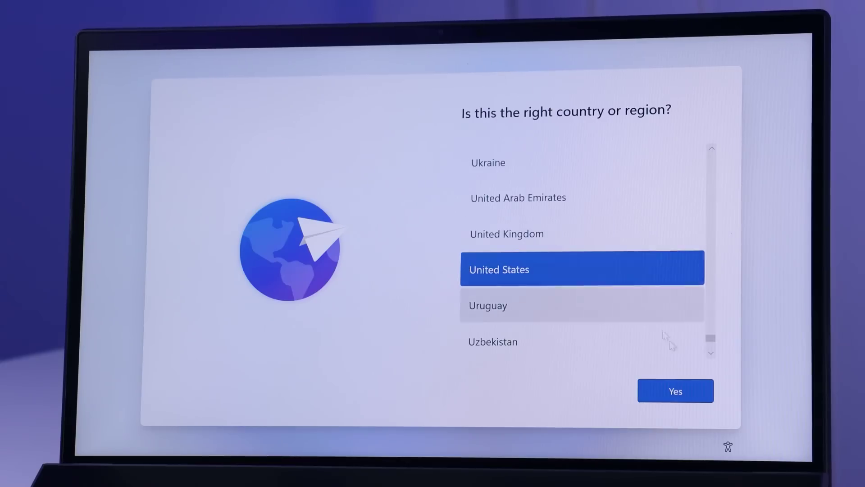
Select Sri Lanka as the country or region and accept US as the keyboard layout.
scroll(613, 271, down, 3)
scroll(586, 253, up, 10)
click(536, 221)
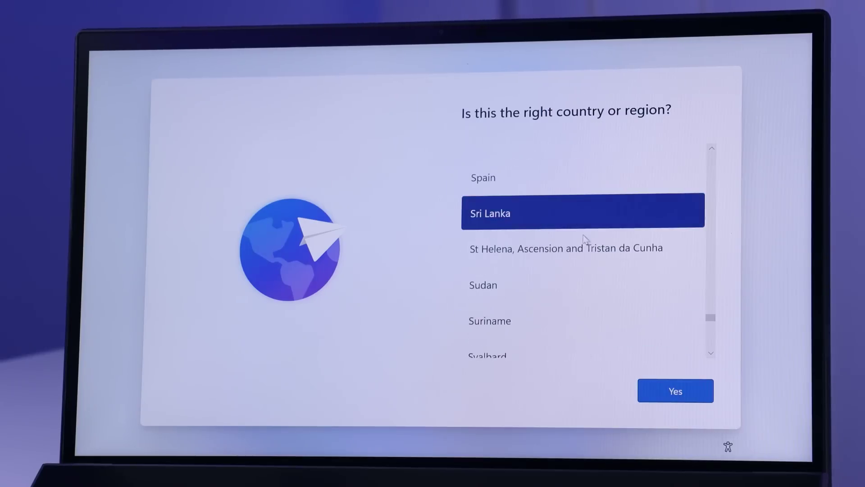
click(671, 393)
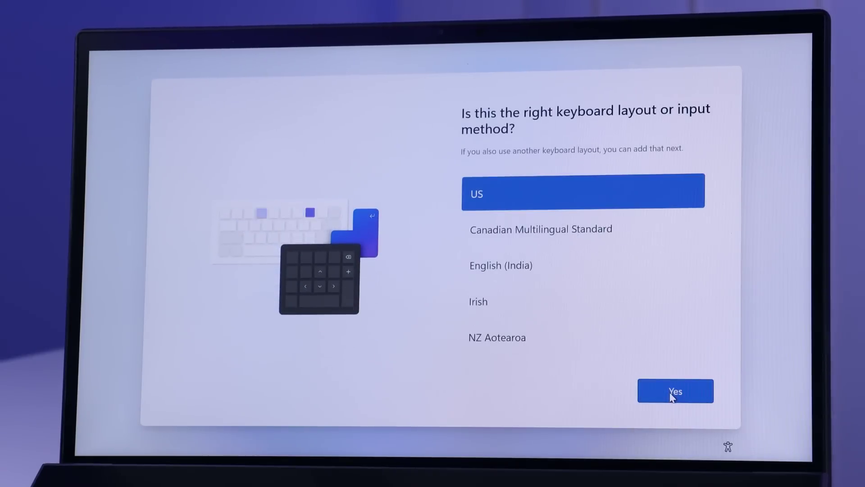
click(671, 393)
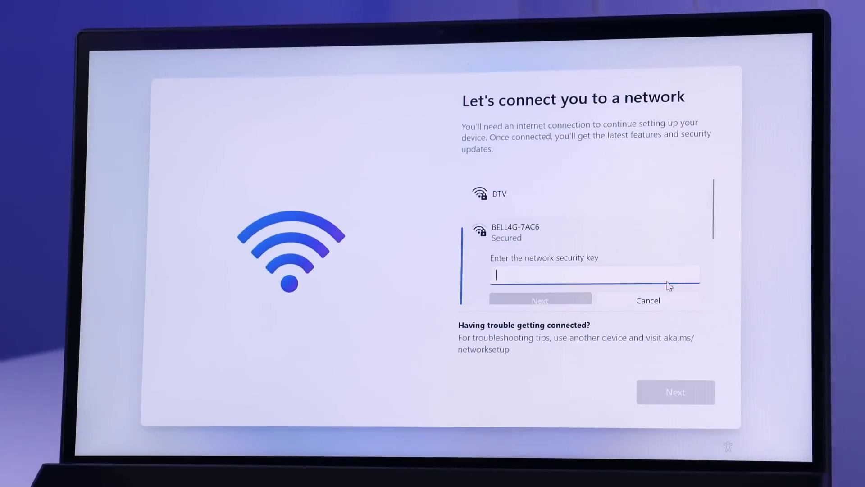
Connect to the selected secured Wi-Fi network and continue the device setup.
click(578, 296)
click(675, 393)
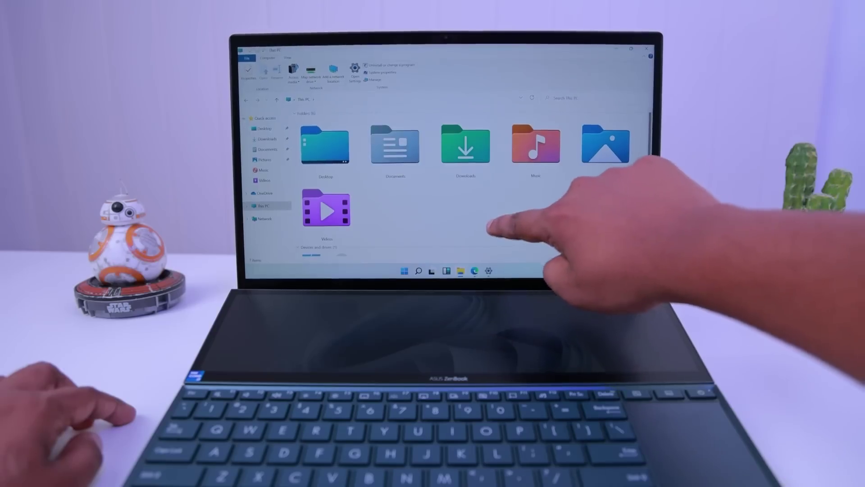
Find the Windows system drive below the folders in This PC and open it.
scroll(501, 202, down, 5)
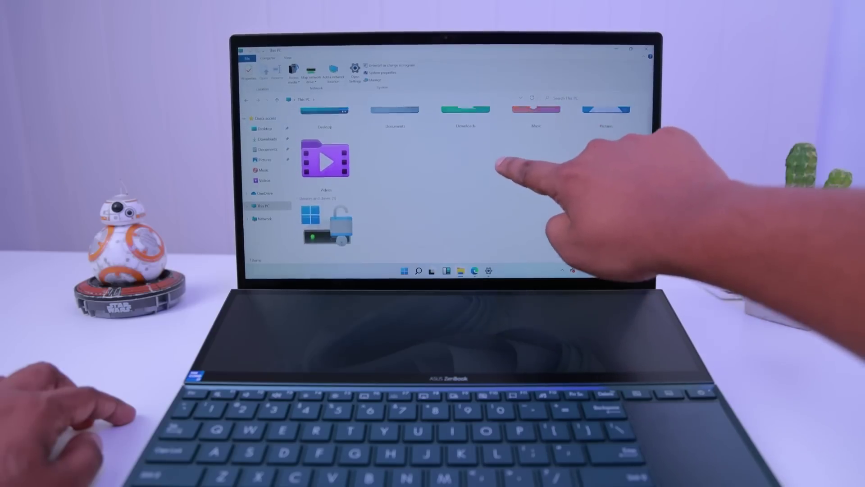
double_click(339, 222)
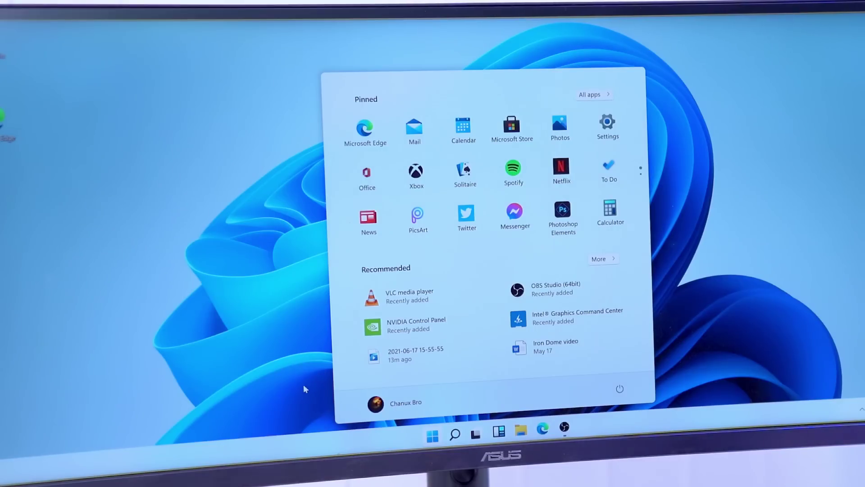
Open the Start menu, view the full list of recommended items and return to the pinned apps.
click(300, 363)
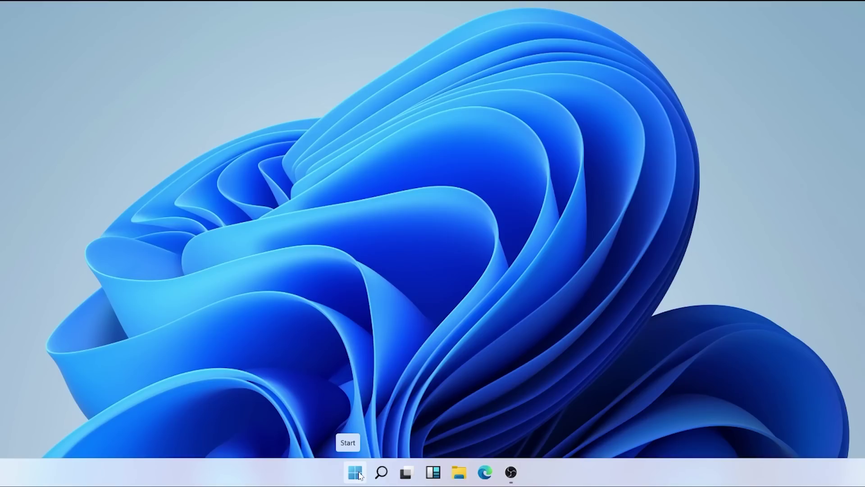
click(355, 472)
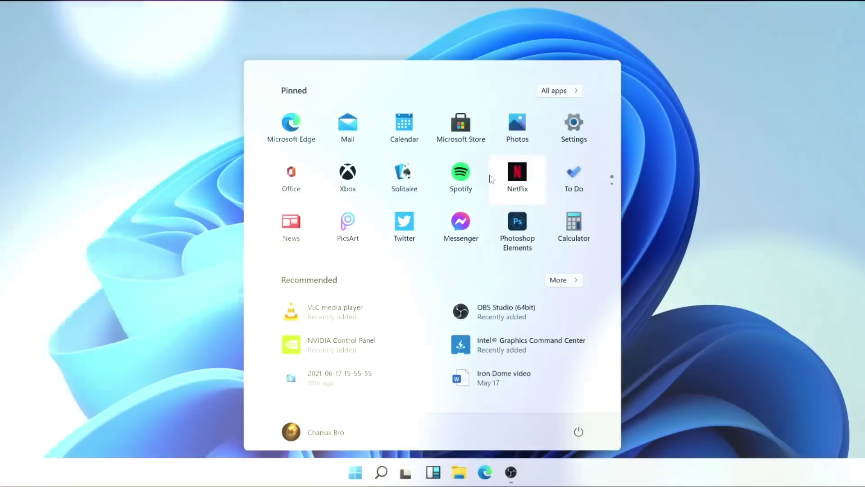
scroll(532, 176, down, 1)
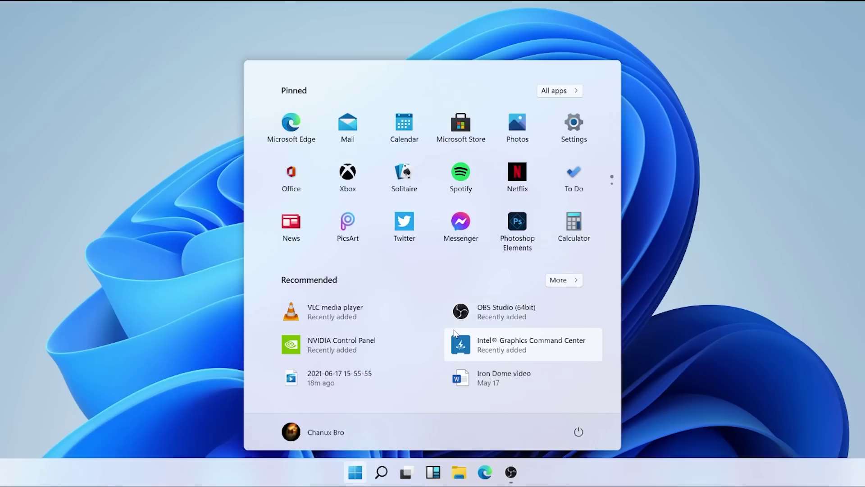
click(560, 278)
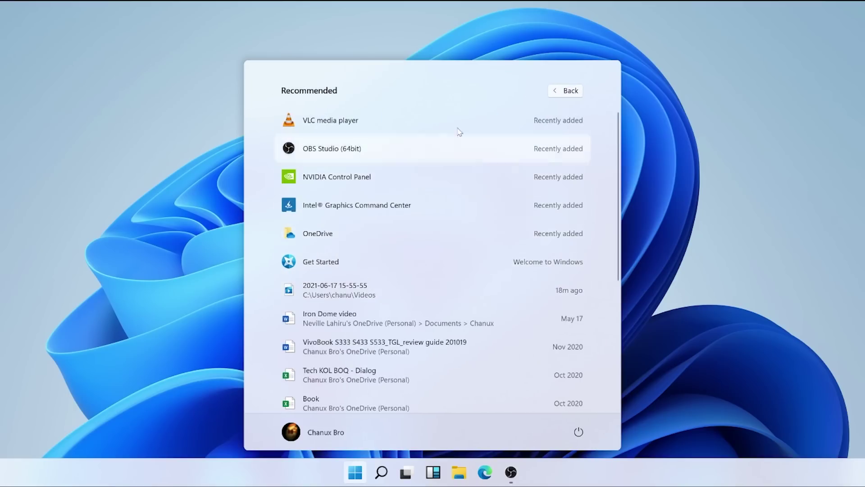
click(560, 95)
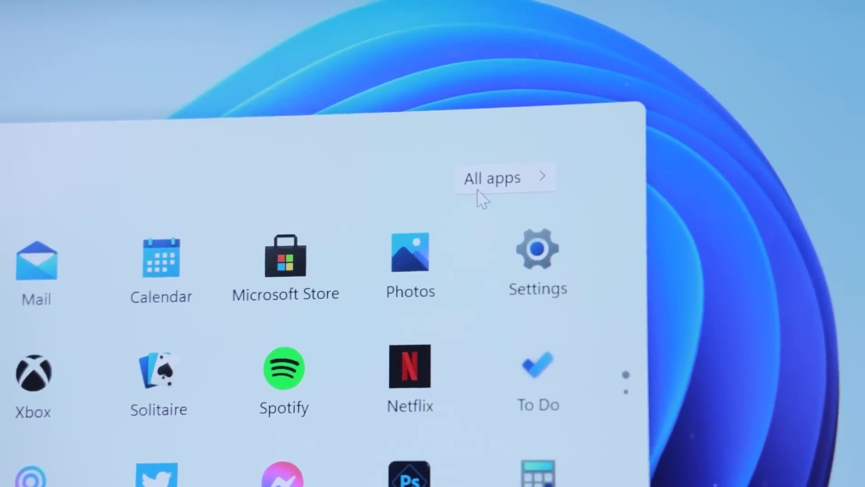
Browse the complete alphabetical app list down to the Xbox entries and go back to the pinned apps.
click(523, 165)
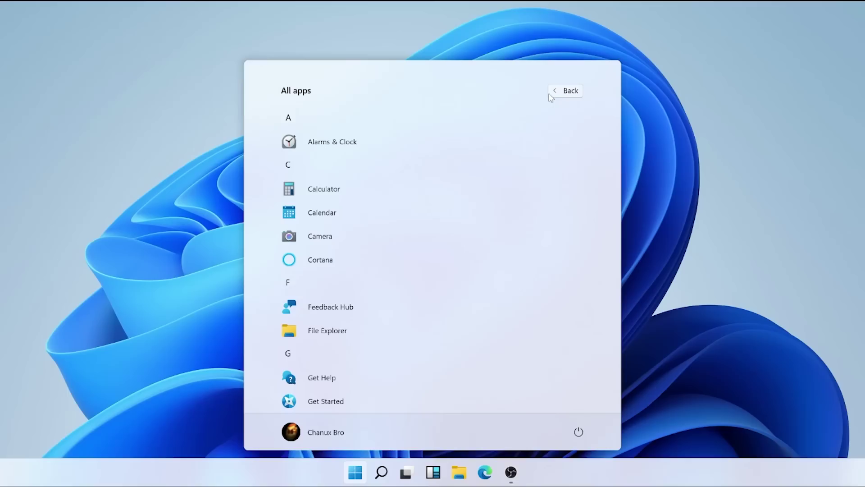
scroll(531, 231, down, 8)
scroll(531, 231, down, 10)
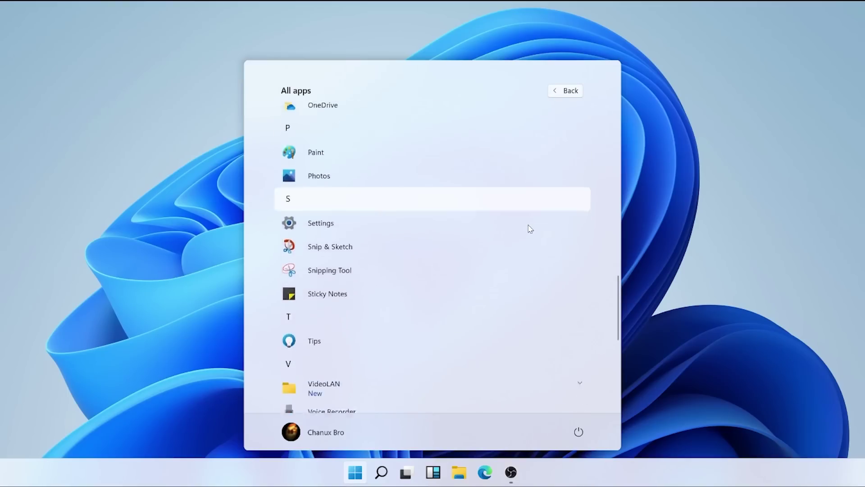
scroll(516, 270, up, 5)
scroll(511, 284, down, 5)
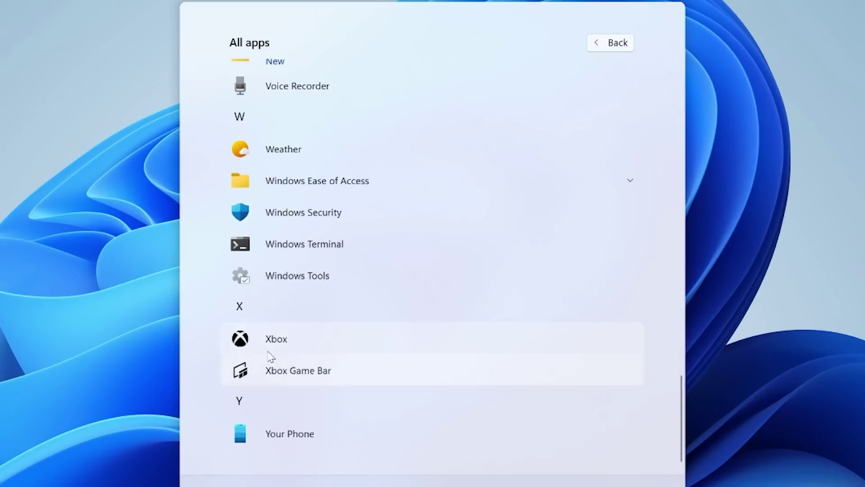
right_click(321, 325)
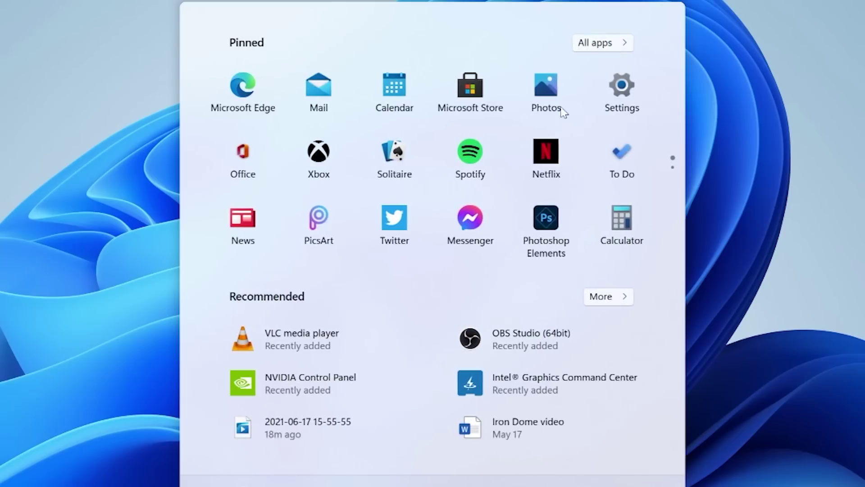
scroll(575, 198, down, 1)
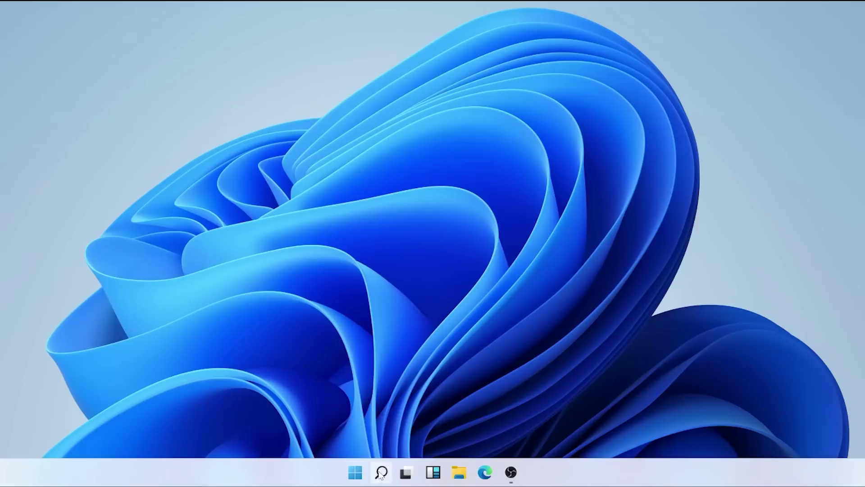
Search Windows for "ter" and "temp", and clear the query.
click(381, 473)
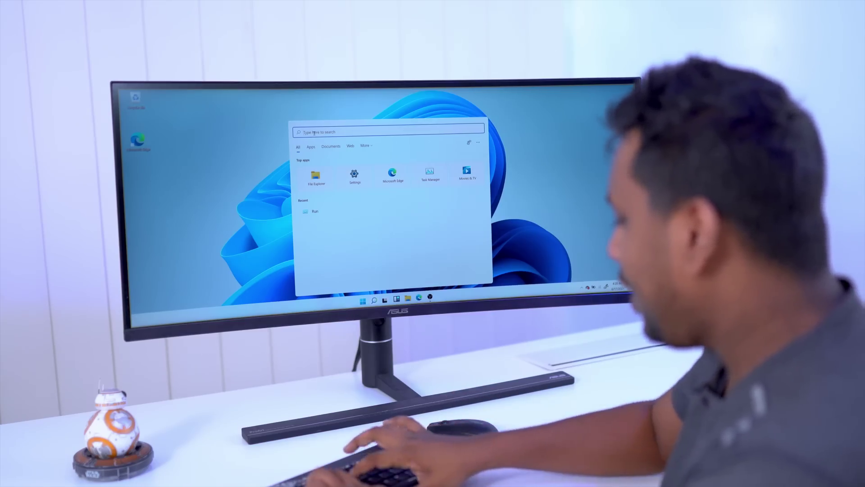
text(te)
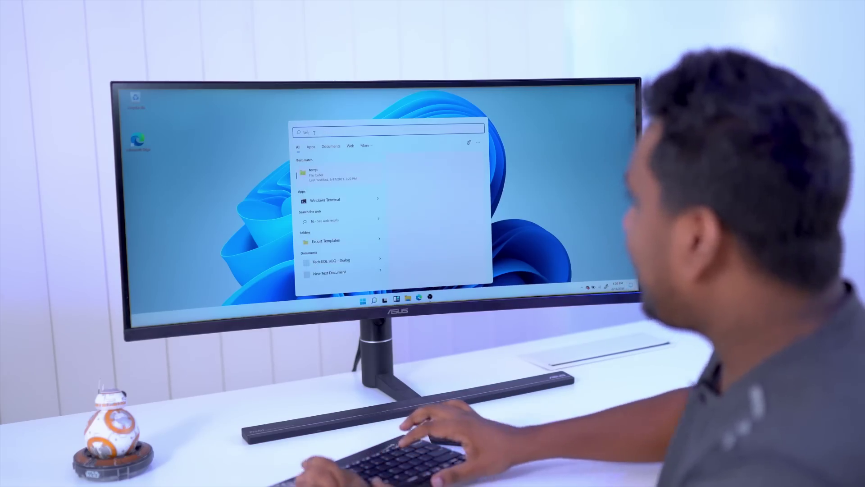
text(r)
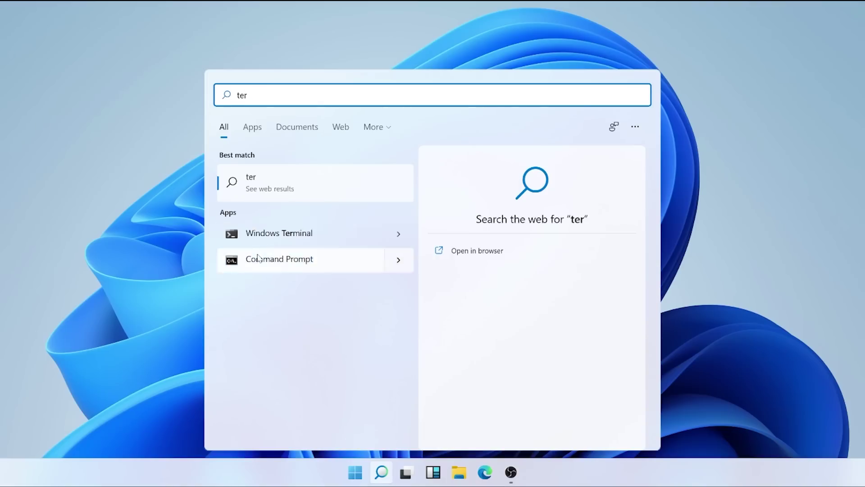
key(BackSpace)
text(mp)
key(BackSpace)
key(BackSpace)
key(BackSpace)
key(BackSpace)
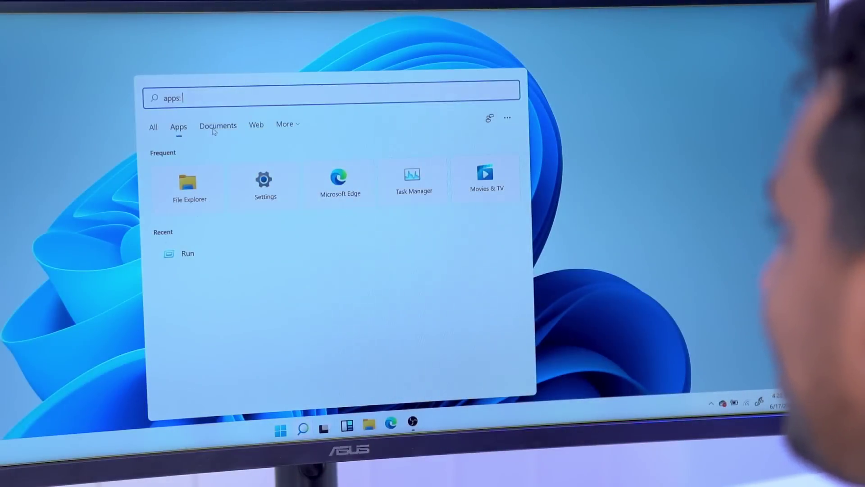
Look through the Documents and Web search categories and close the search window.
click(215, 127)
click(285, 124)
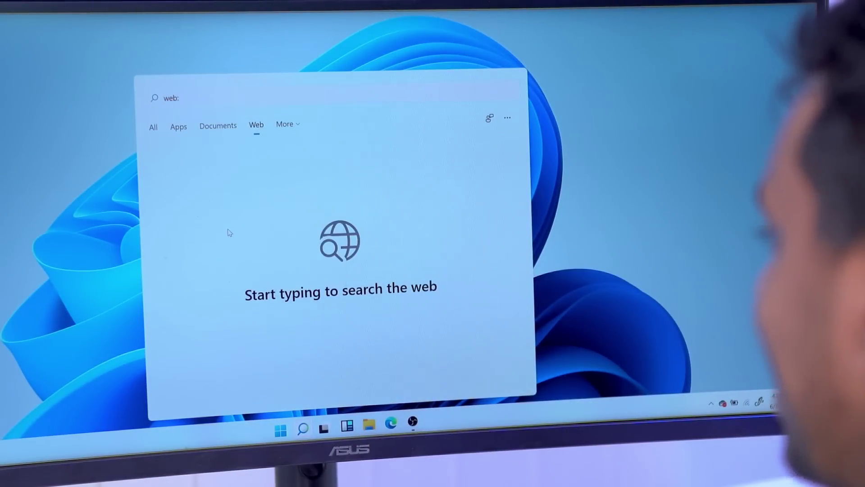
key(Escape)
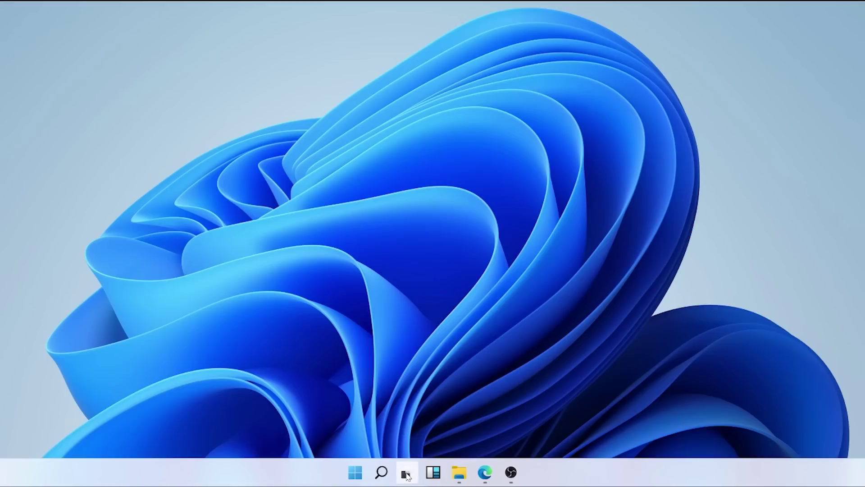
Switch to Desktop 2 through Task View and return to Desktop 1.
click(406, 473)
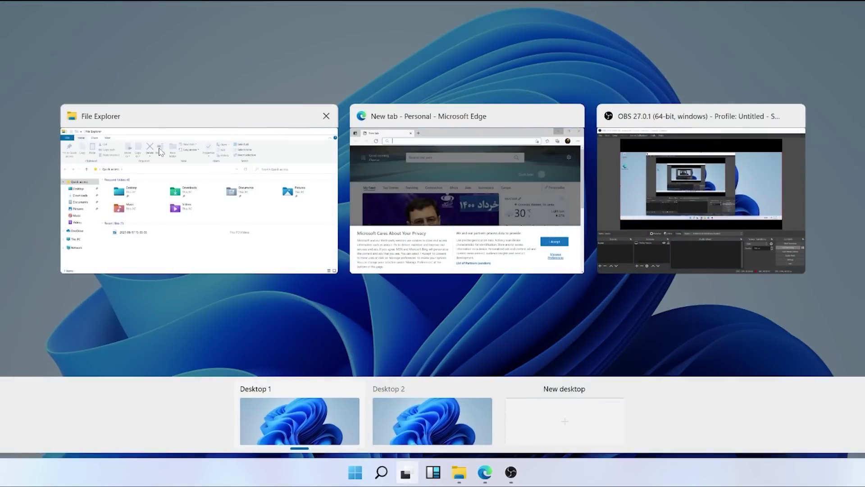
click(404, 423)
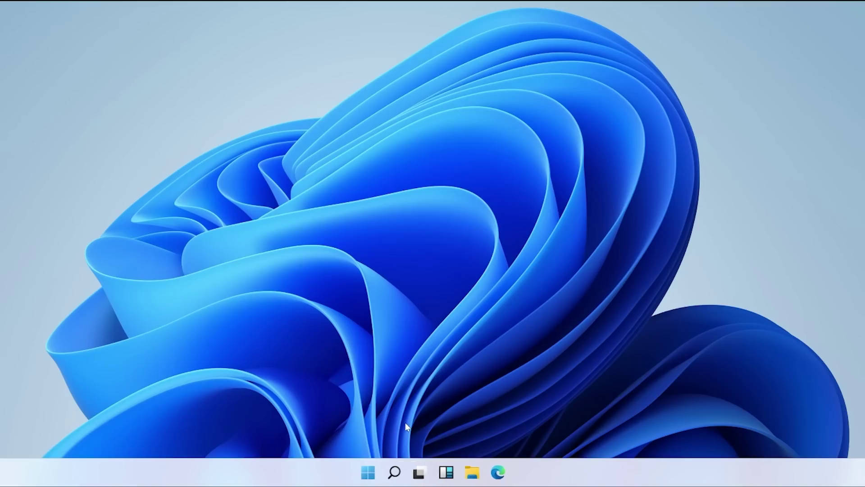
click(418, 473)
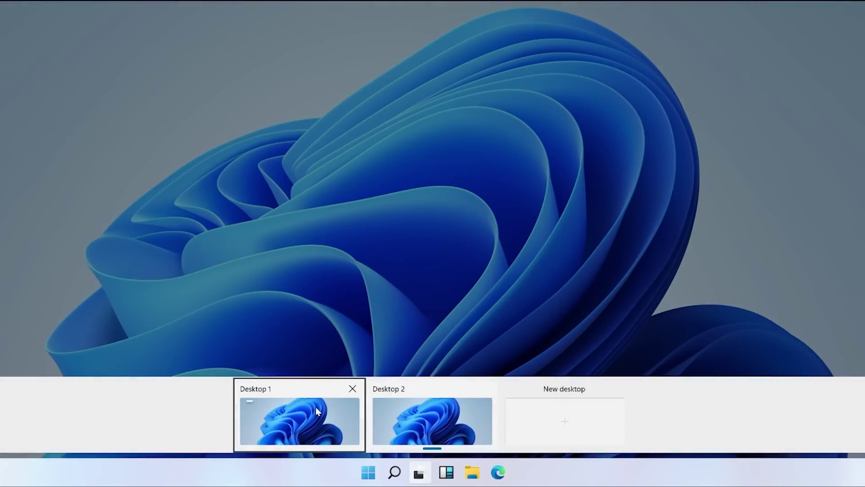
click(317, 410)
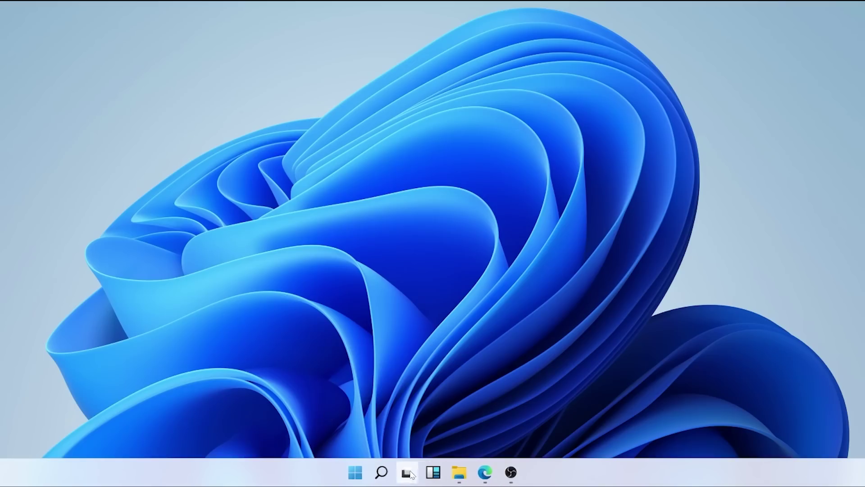
click(408, 472)
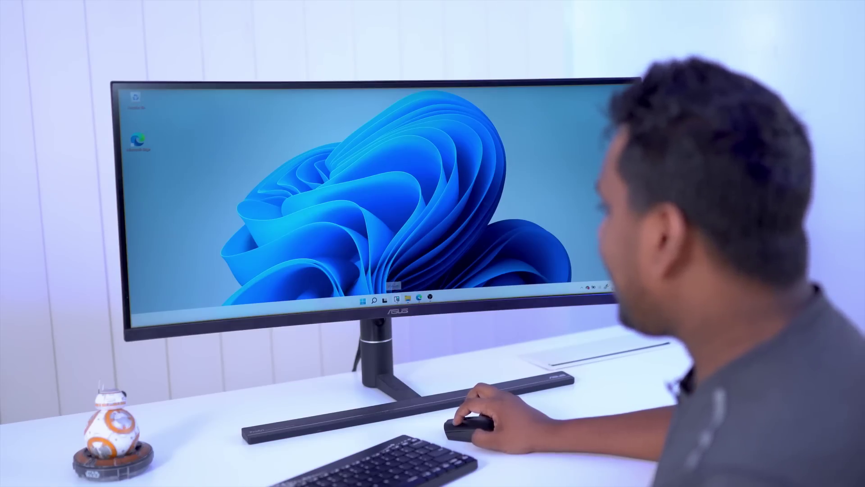
Open the Widgets panel, look over its weather, market and news cards, and show the panel's account options.
click(397, 300)
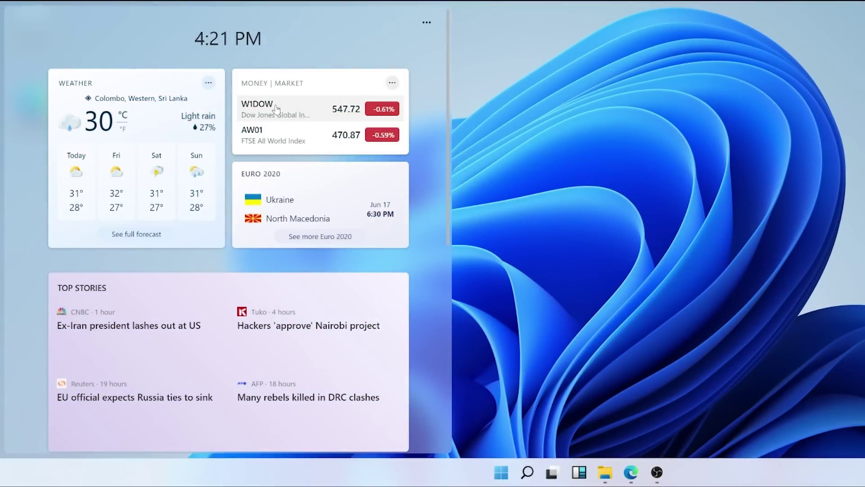
scroll(224, 187, down, 8)
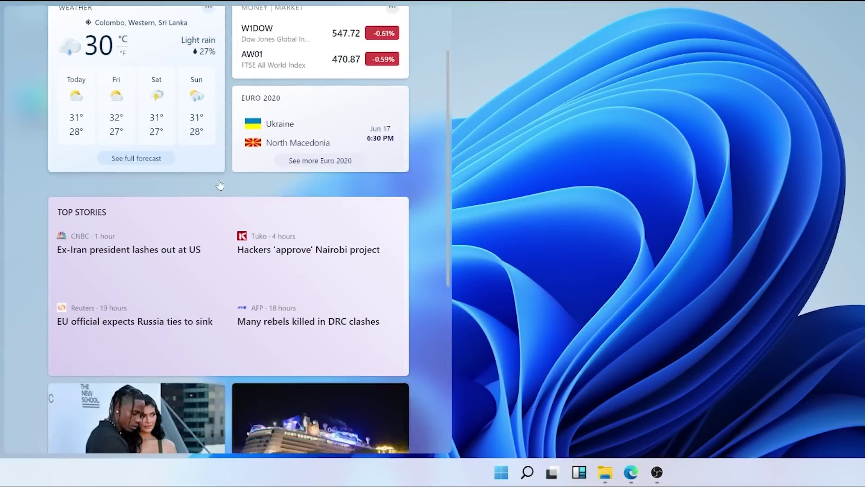
scroll(237, 247, up, 8)
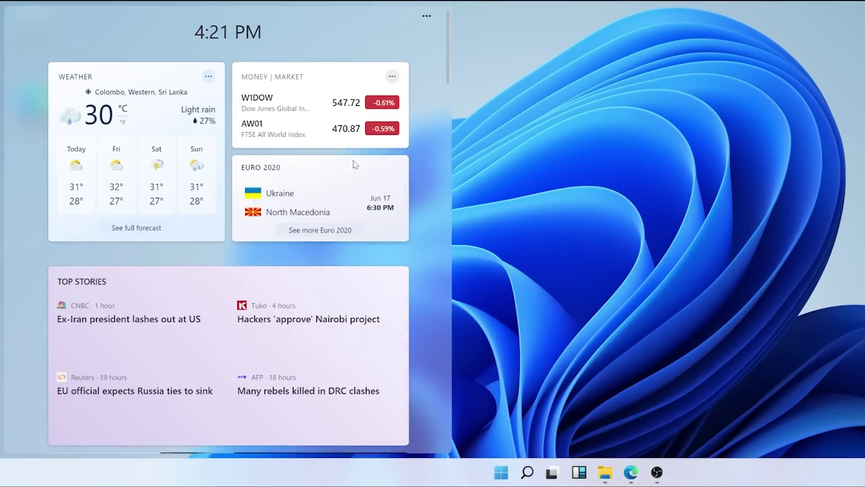
click(425, 23)
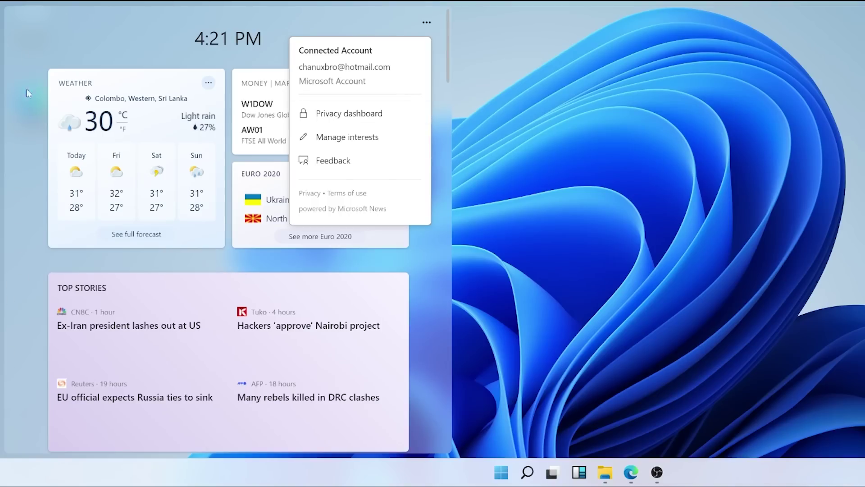
Browse the news stories further down the Widgets feed.
scroll(422, 264, down, 10)
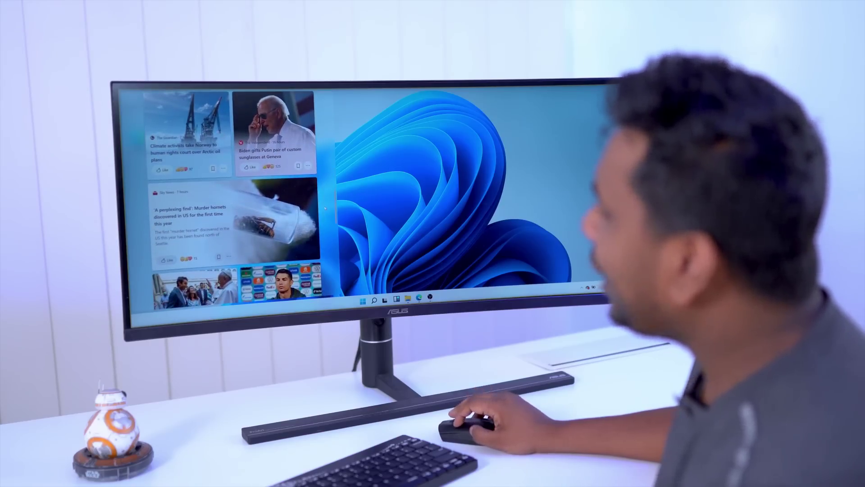
scroll(324, 208, down, 5)
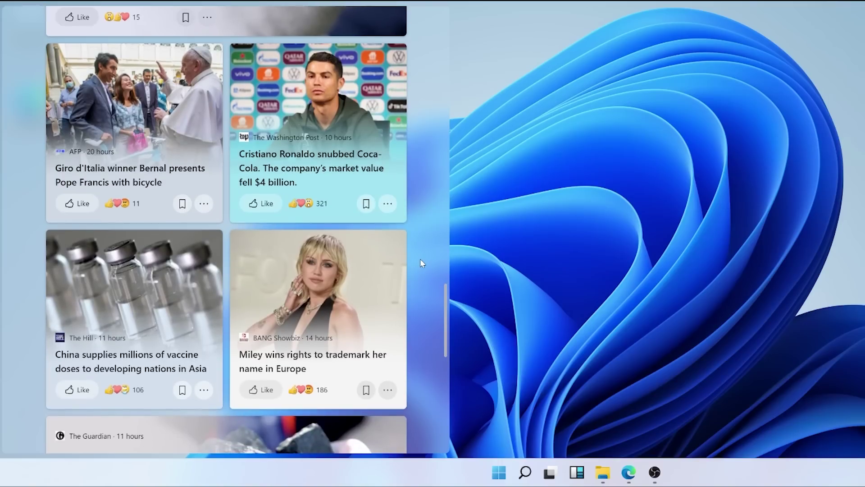
scroll(420, 263, down, 6)
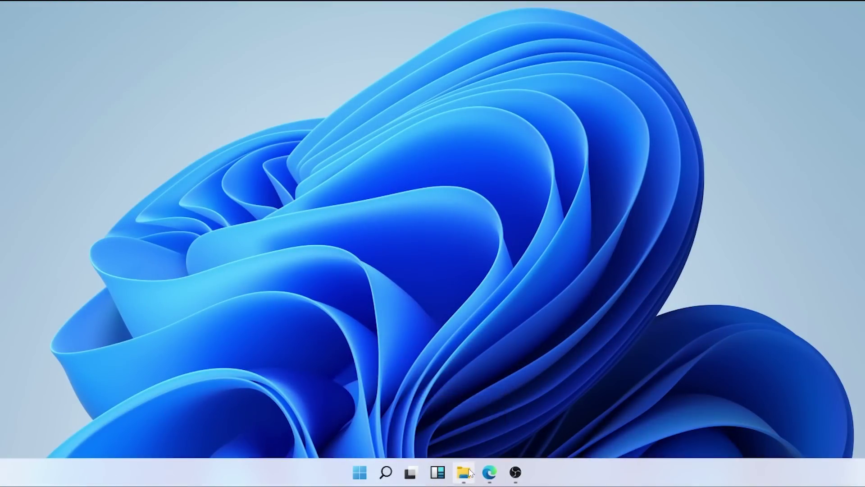
Bring up the File Explorer window showing Quick access.
click(468, 472)
click(469, 472)
click(469, 472)
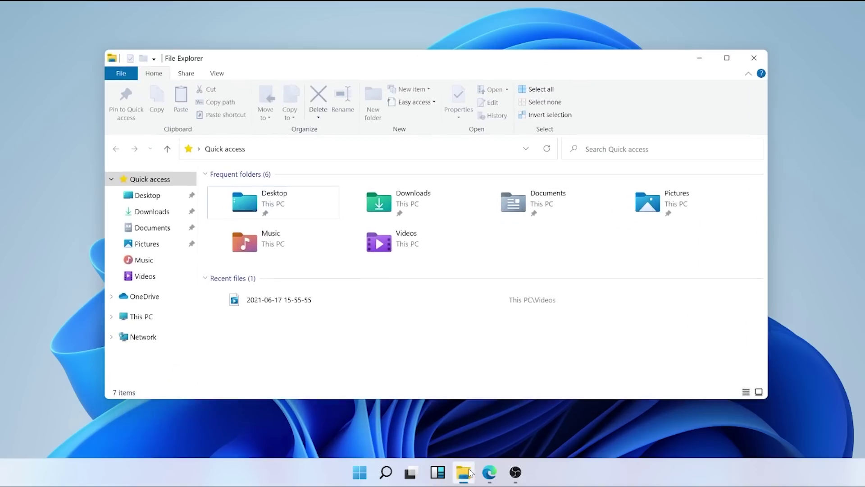
Minimize and restore the File Explorer window several times, and move it around the desktop.
click(468, 473)
click(468, 472)
click(468, 472)
click(468, 472)
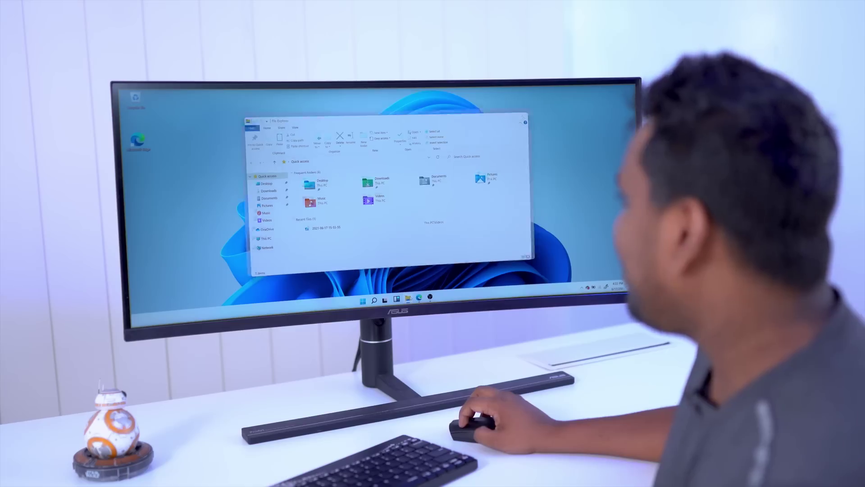
click(469, 472)
click(468, 472)
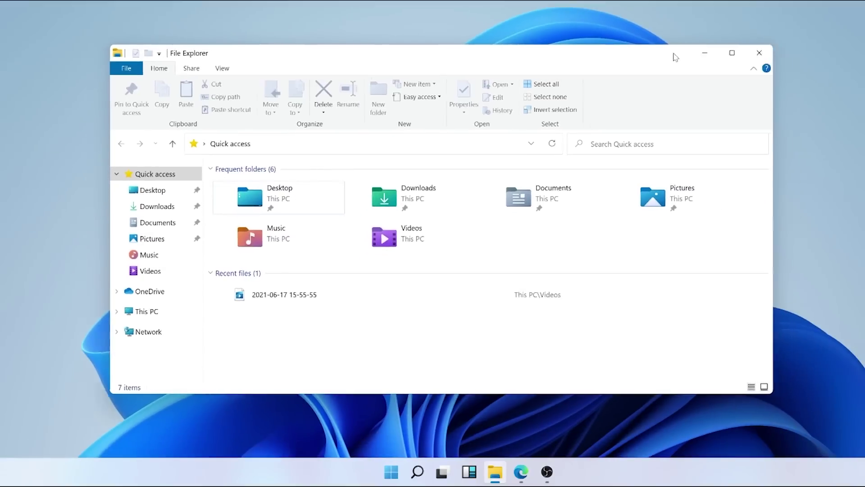
drag(656, 56, 289, 34)
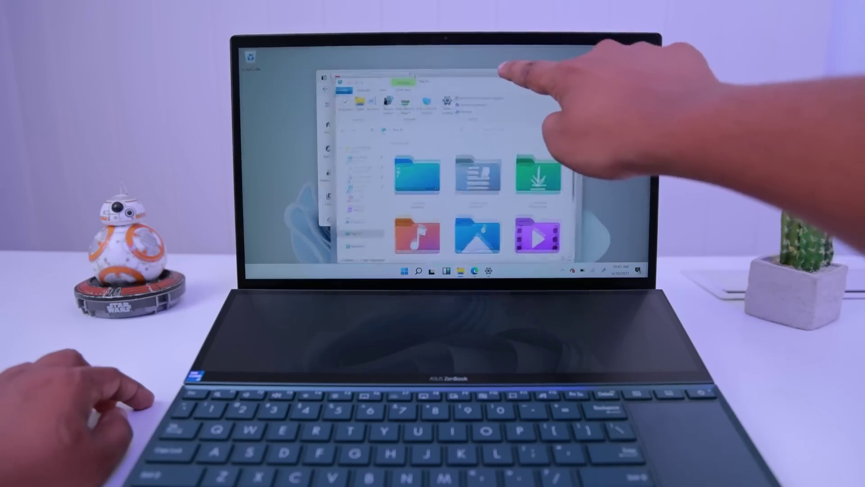
drag(501, 68, 640, 36)
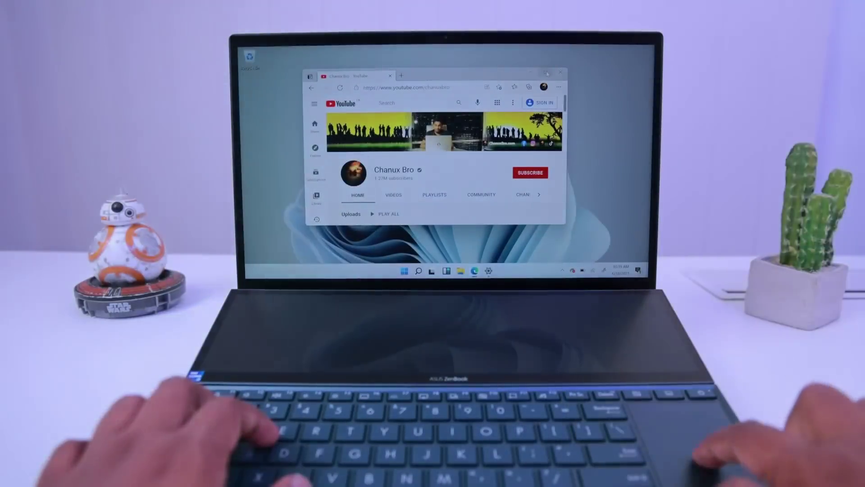
Maximize and restore the browser window, and snap it to the upper-left quarter of the desktop with a snap layout.
key(super+Up)
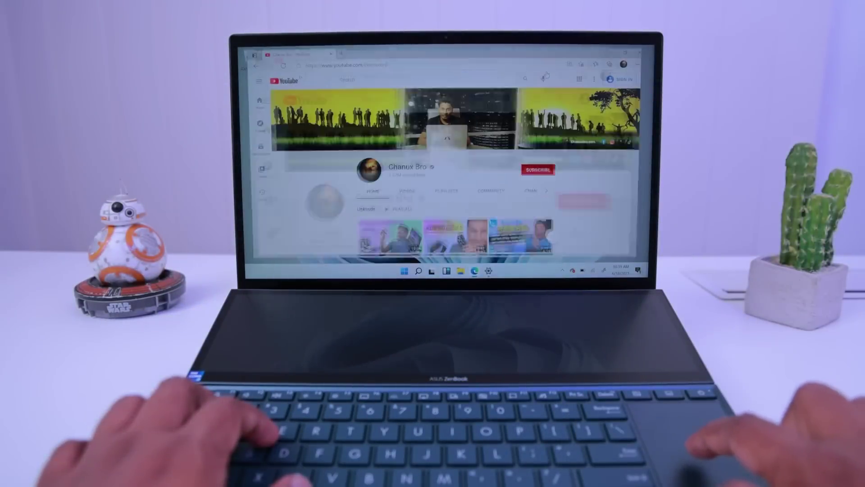
click(633, 51)
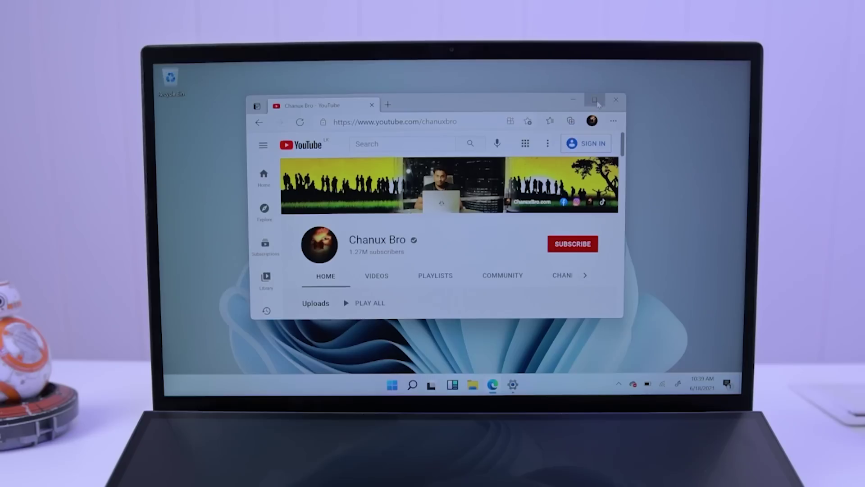
click(590, 101)
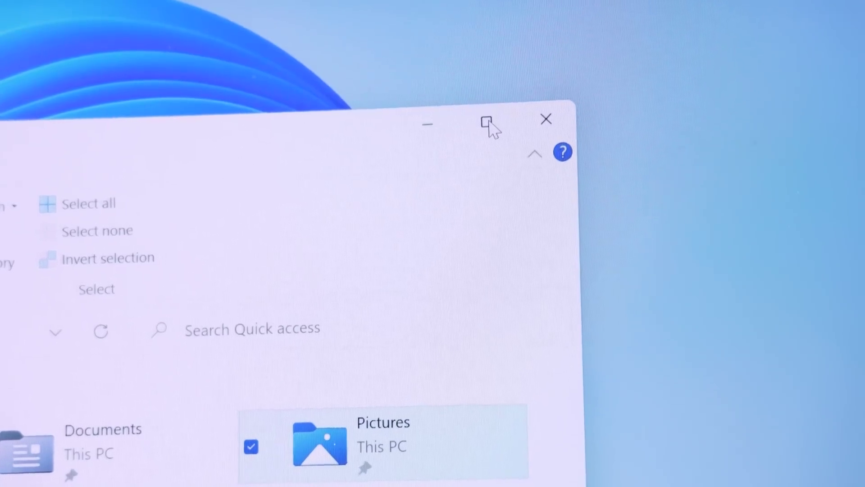
mouse_move(489, 126)
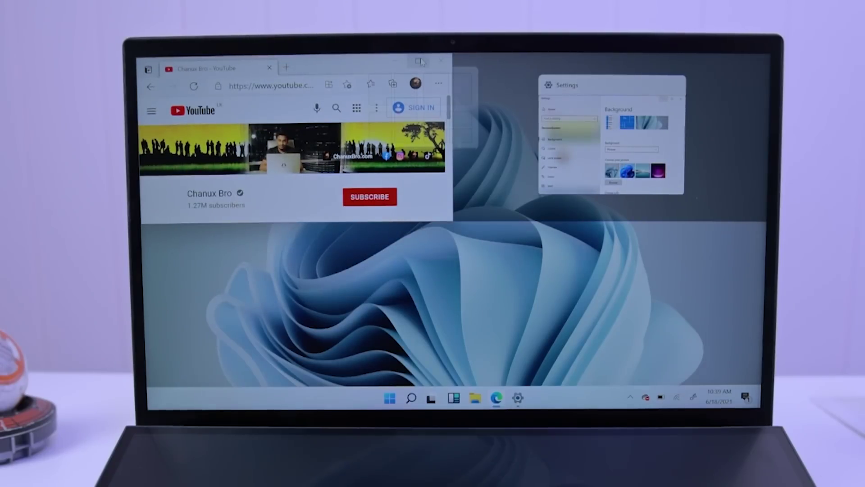
click(435, 97)
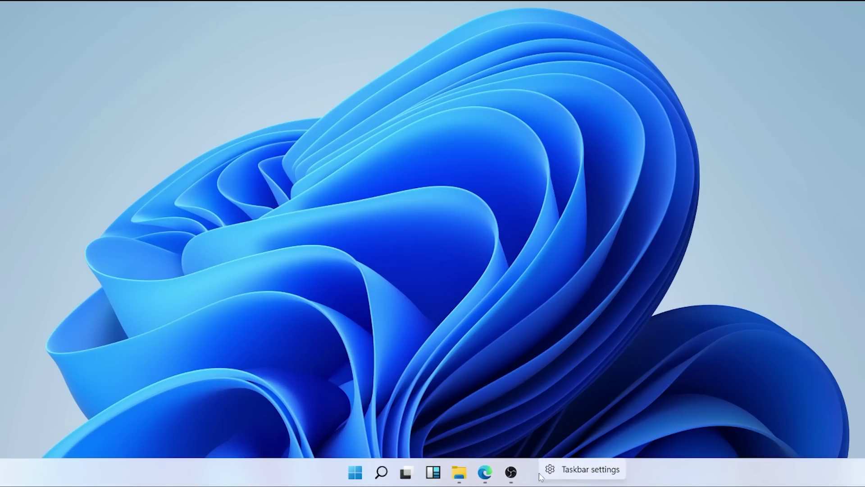
Open the taskbar settings and switch to the Background personalization page.
click(587, 470)
drag(405, 54, 366, 54)
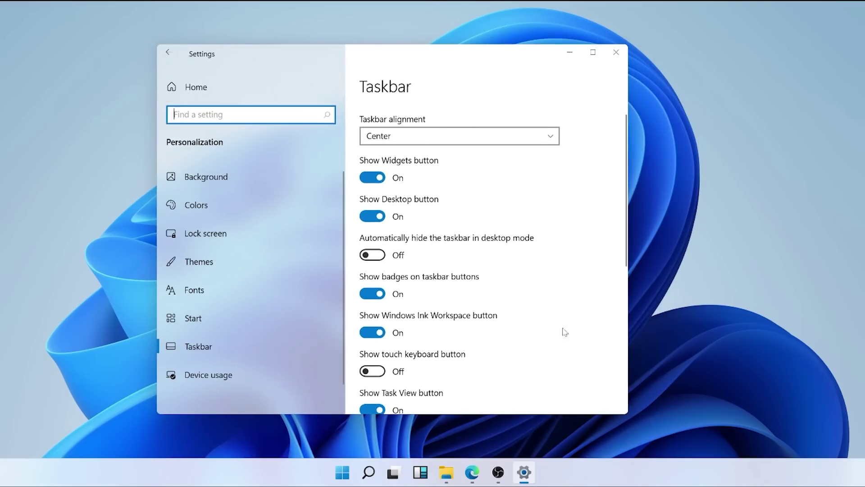
click(243, 178)
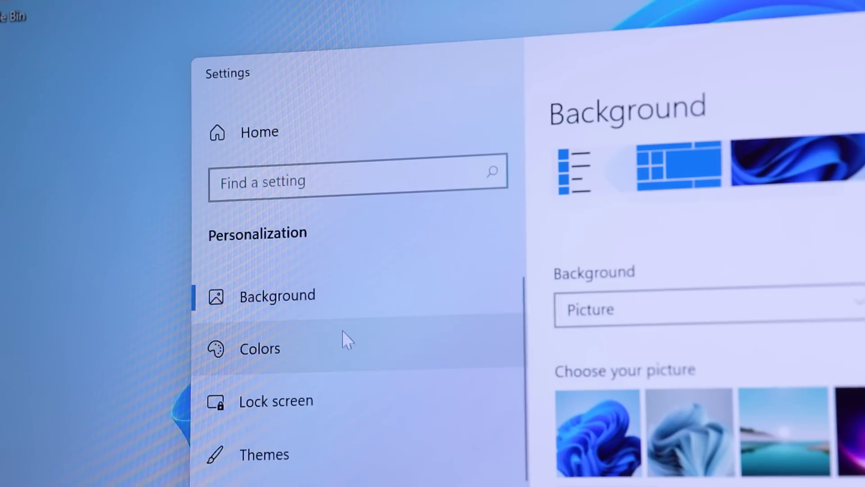
Set the Windows color mode to Dark in the Colors personalization settings.
click(288, 214)
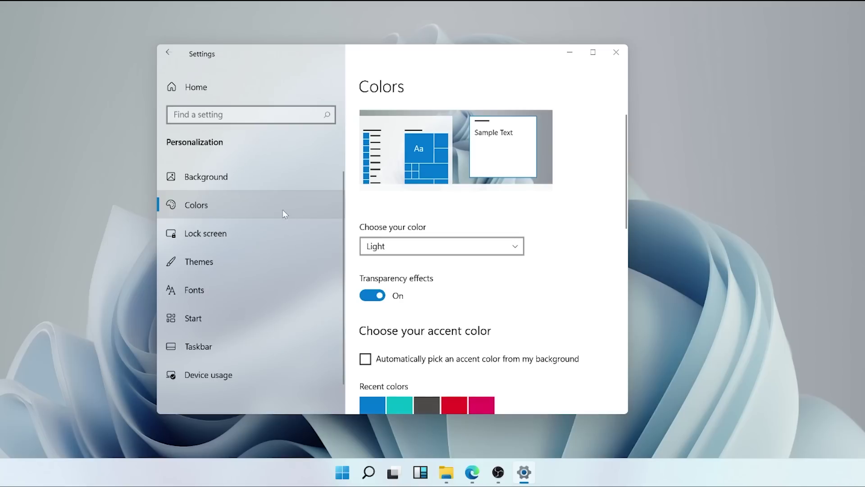
click(401, 251)
click(404, 271)
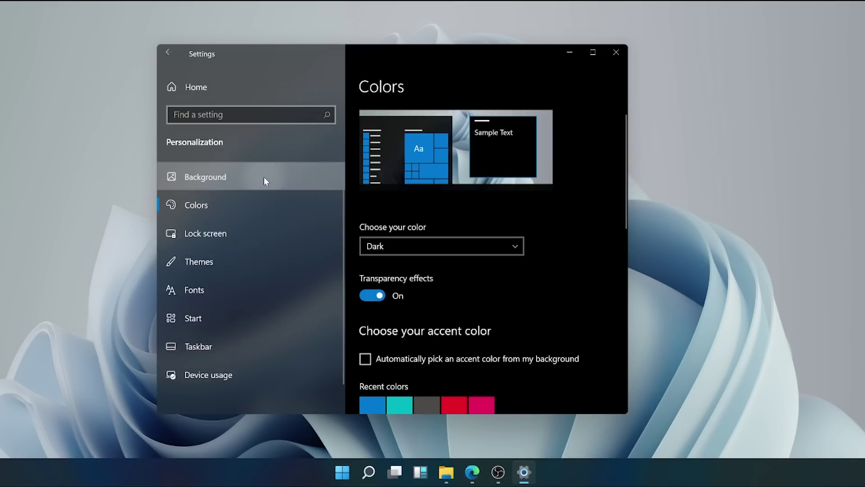
Try the purple glow and lake landscape pictures as the desktop background, ending on the purple glow.
click(264, 177)
click(532, 321)
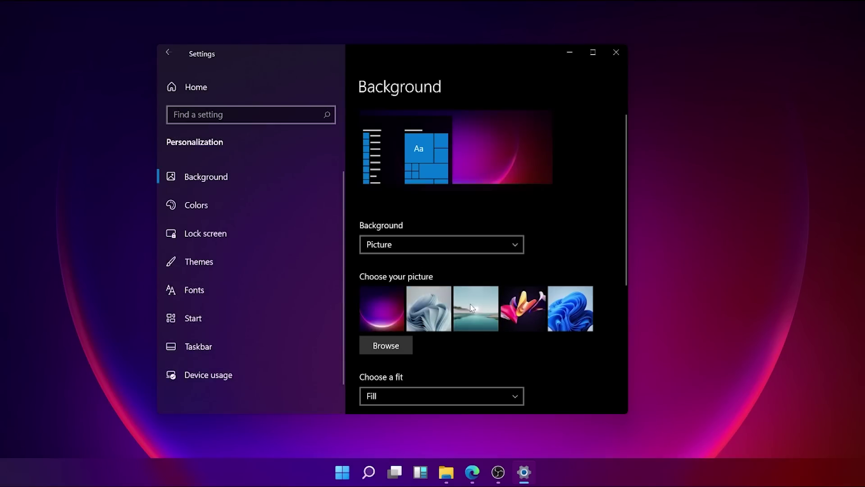
click(471, 307)
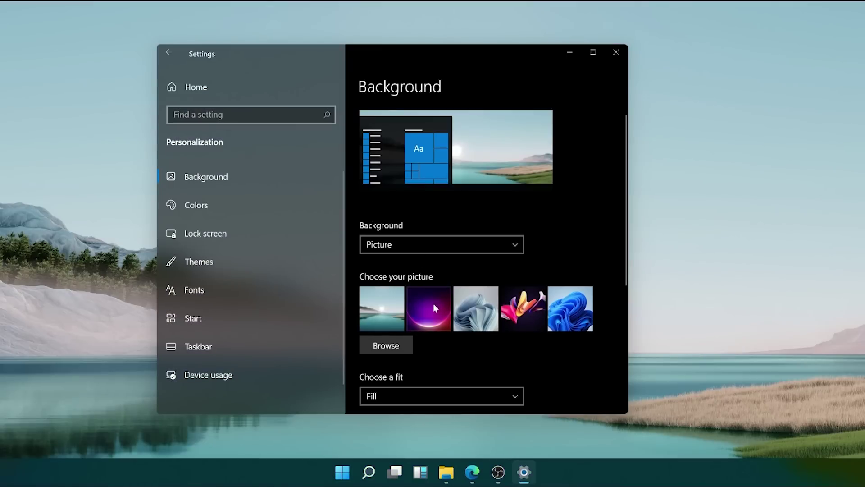
click(432, 303)
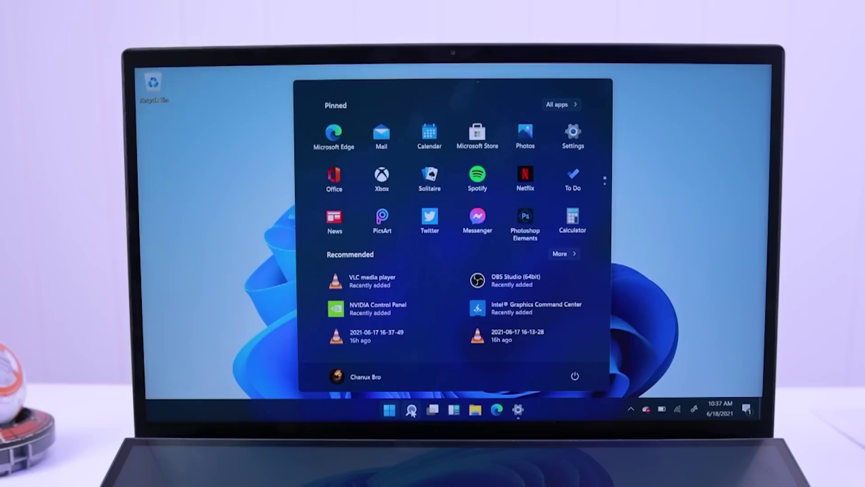
Open search, and look over the notification center with its quick action tiles.
click(412, 411)
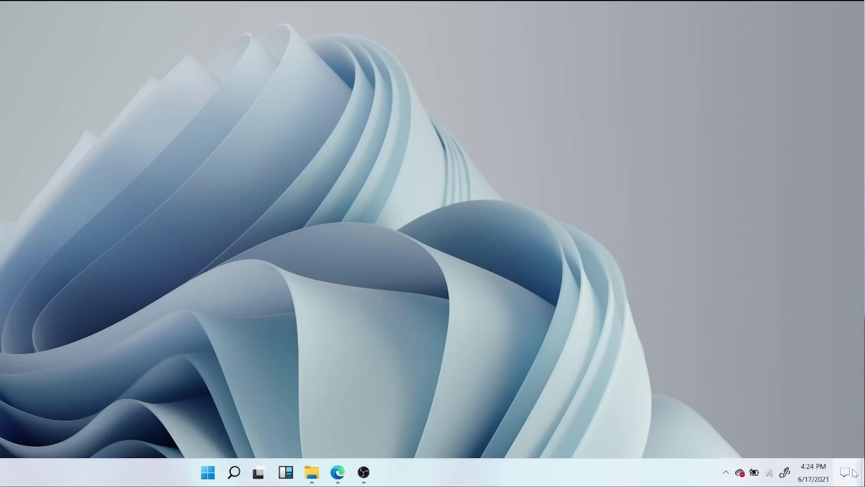
click(853, 472)
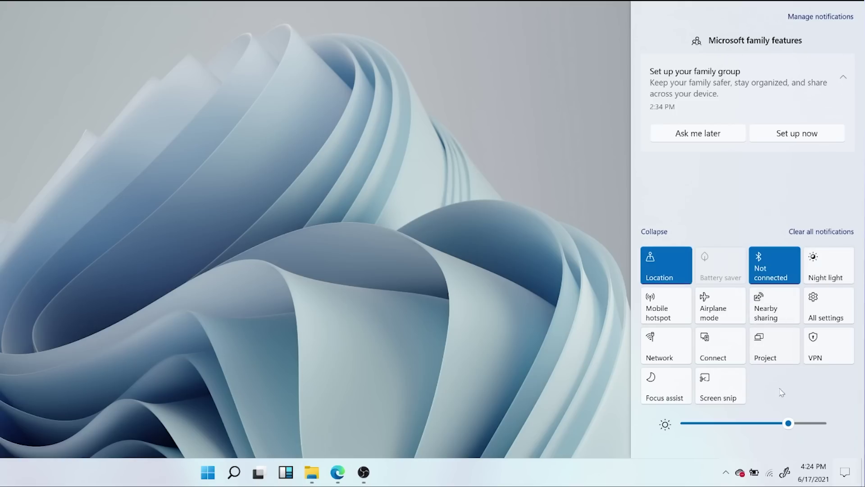
click(314, 268)
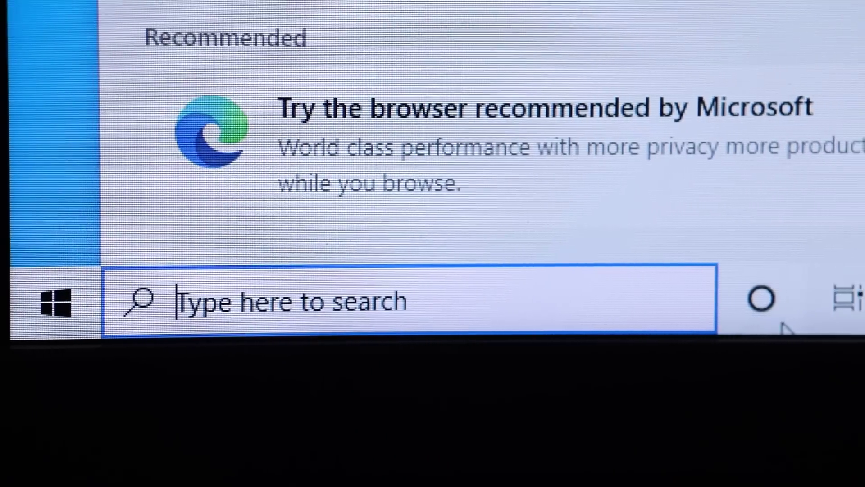
click(744, 288)
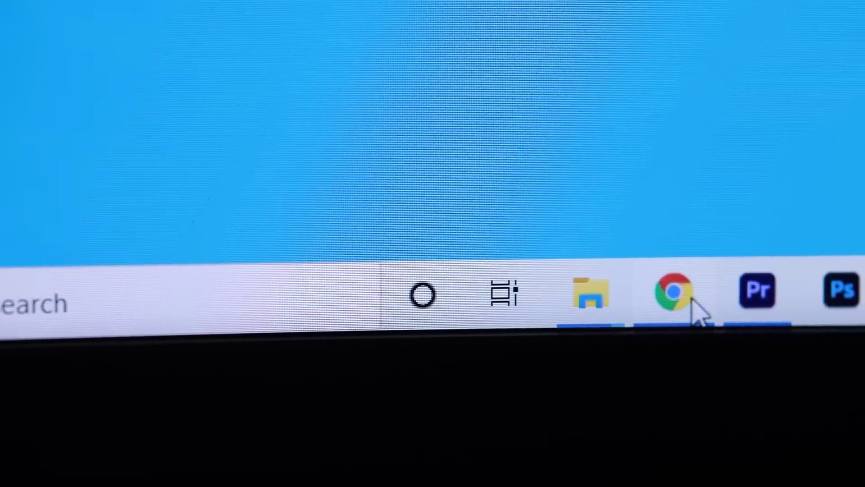
mouse_move(829, 298)
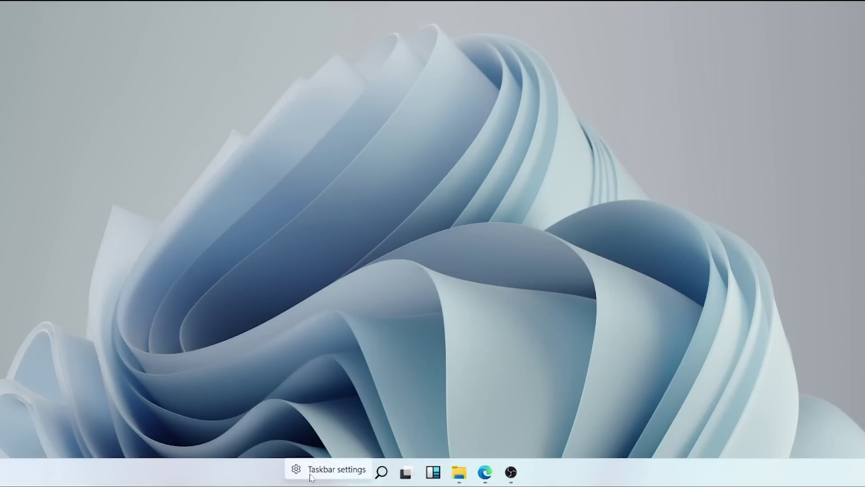
Open the taskbar settings and set the taskbar alignment to Left.
click(325, 469)
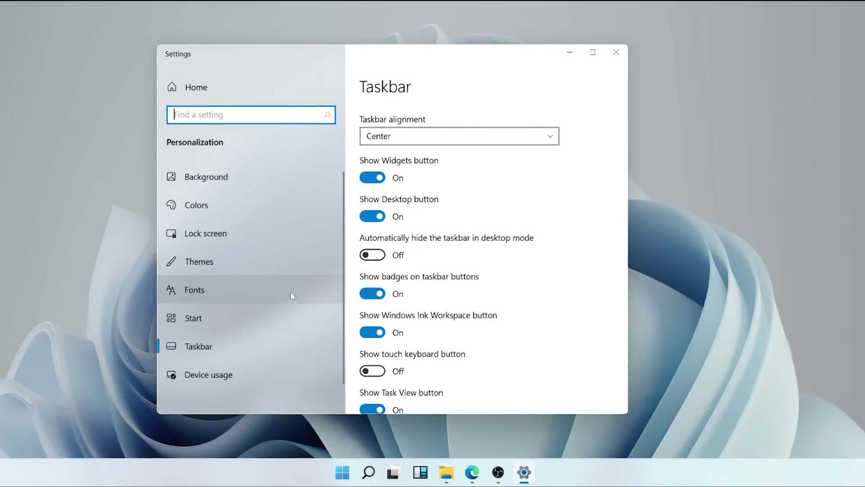
click(451, 141)
click(450, 117)
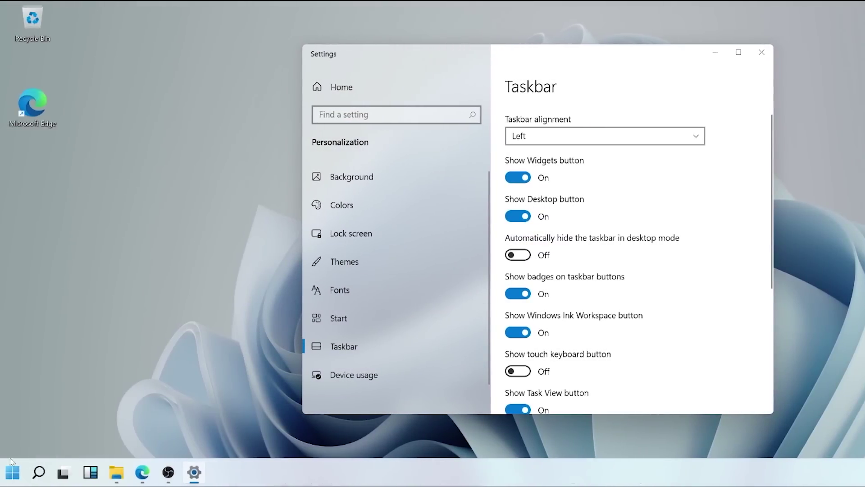
Open and close the Start menu on the left-aligned taskbar, and set the taskbar alignment back to Center.
click(12, 464)
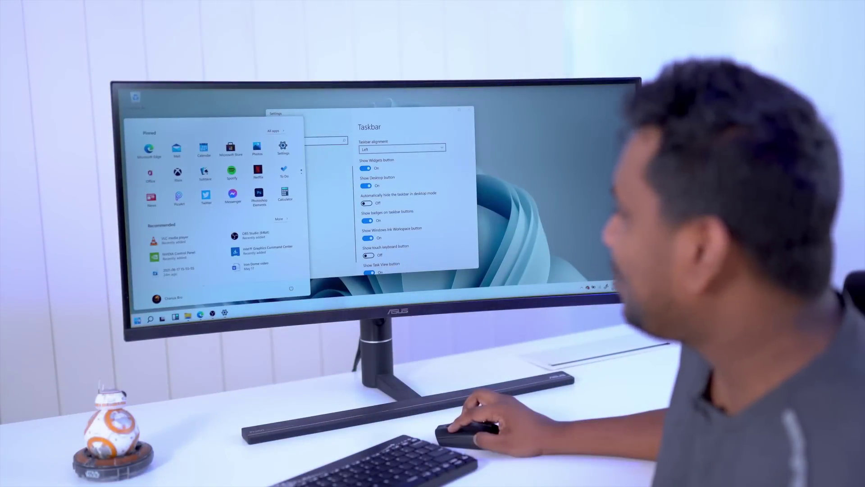
key(super)
key(super)
key(super)
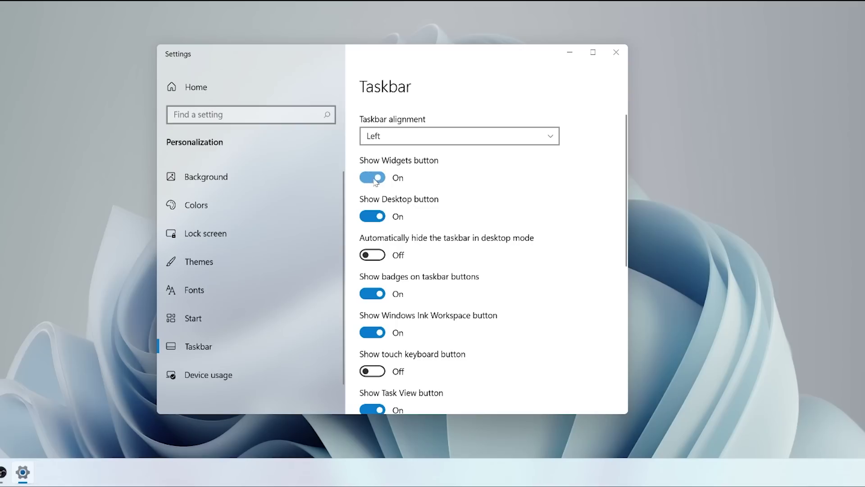
click(394, 153)
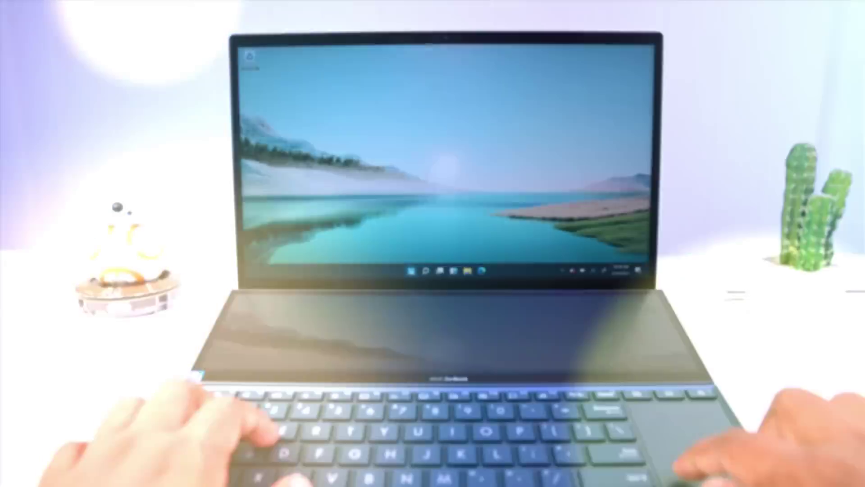
Set the Windows color mode to Light and open the Background personalization page.
key(super)
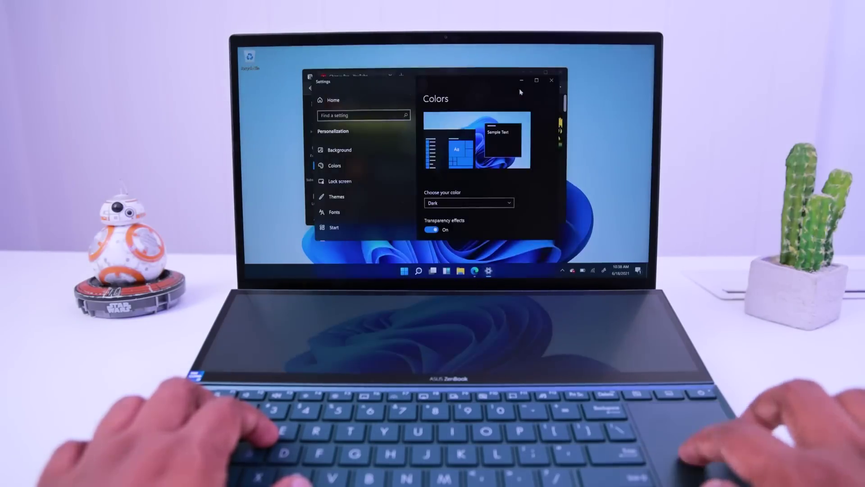
click(466, 197)
click(451, 188)
click(389, 150)
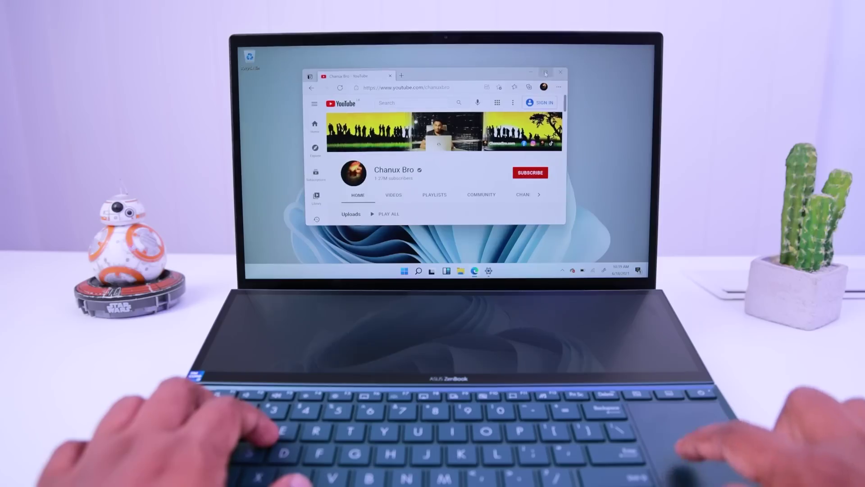
Snap the browser window to different parts of the screen, including the upper-right quarter, and return it to a floating window.
key(super+Left)
key(super+Up)
key(super+Right)
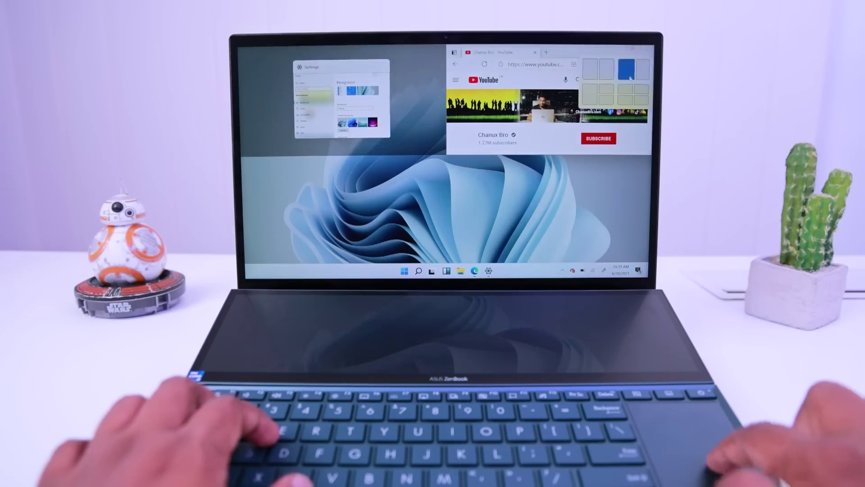
key(super+Down)
key(super+Down)
Show the All apps list in the Start menu and dismiss it.
key(super)
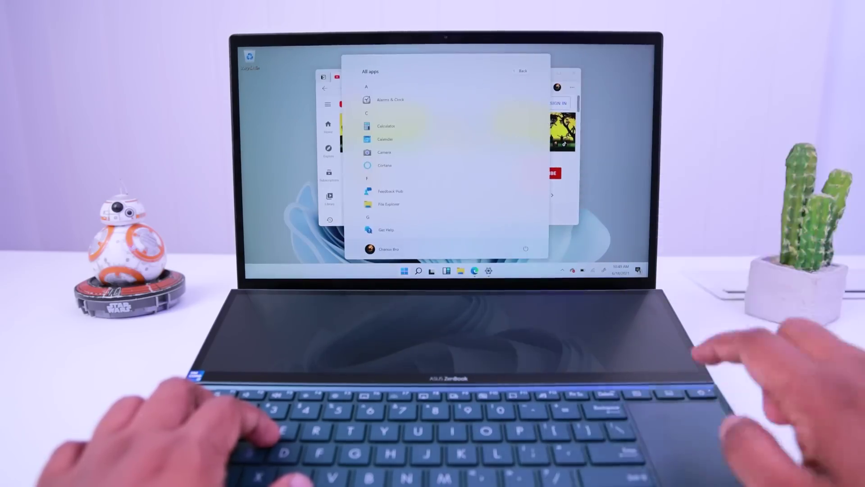
click(563, 135)
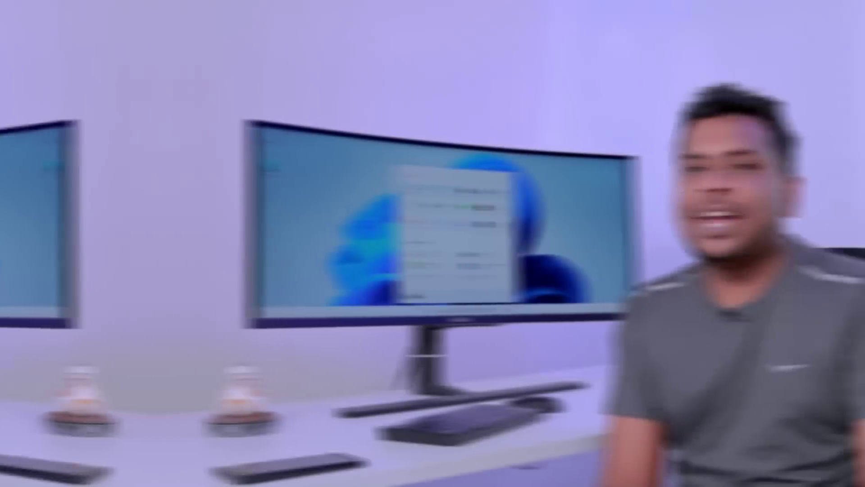